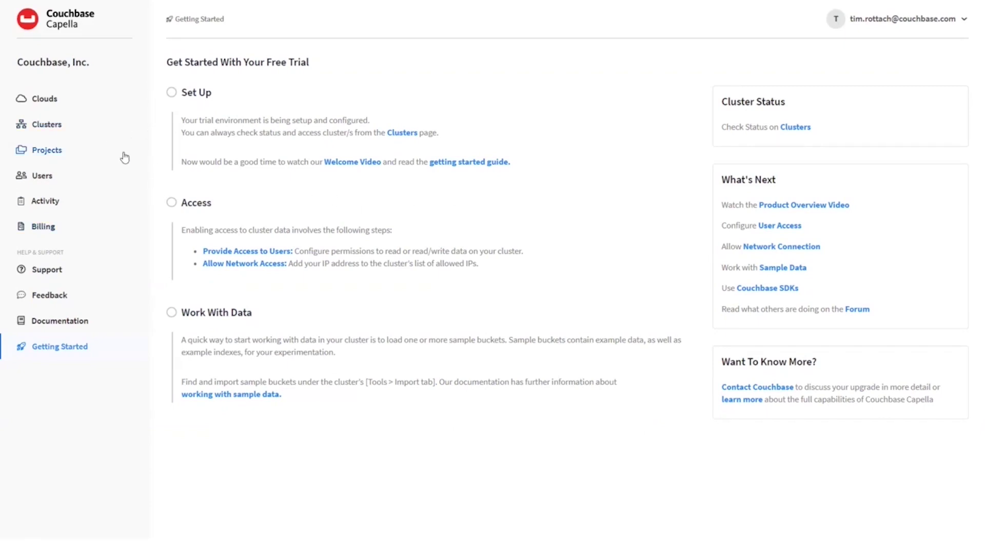
- Show the organization's six projects, including Trial - Project with one cluster
click(48, 152)
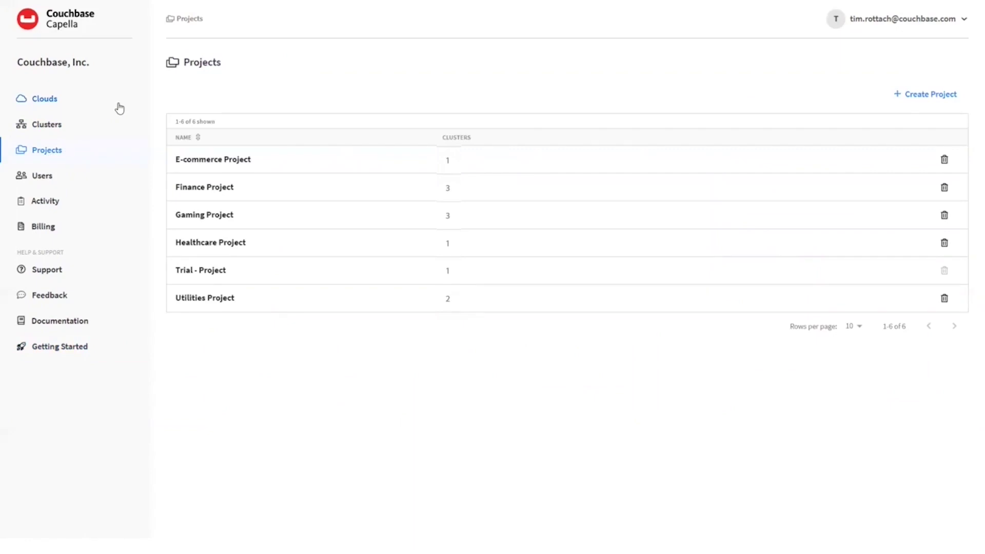
- Open Trial - Project, then Trial - Cluster to view its CPU, connection and memory charts
click(186, 272)
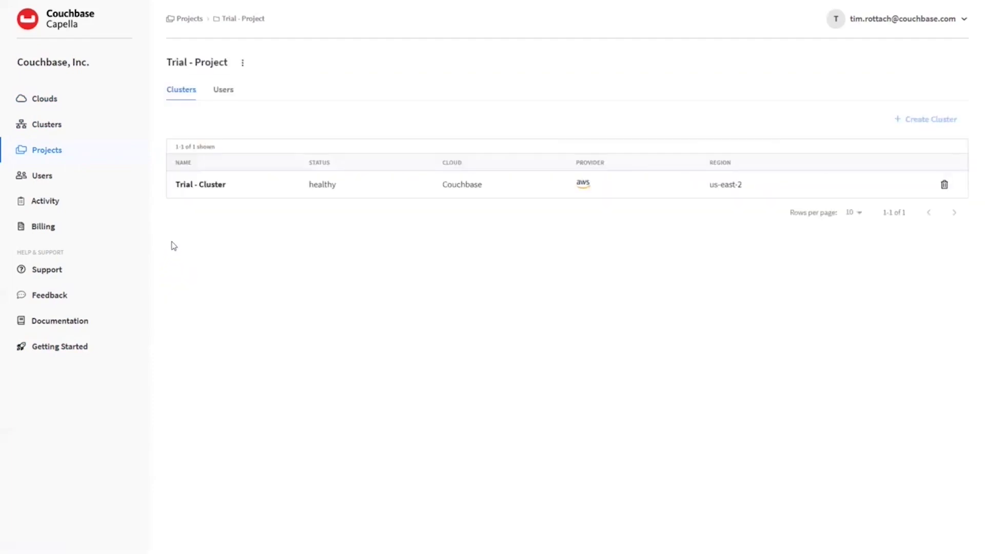
click(188, 186)
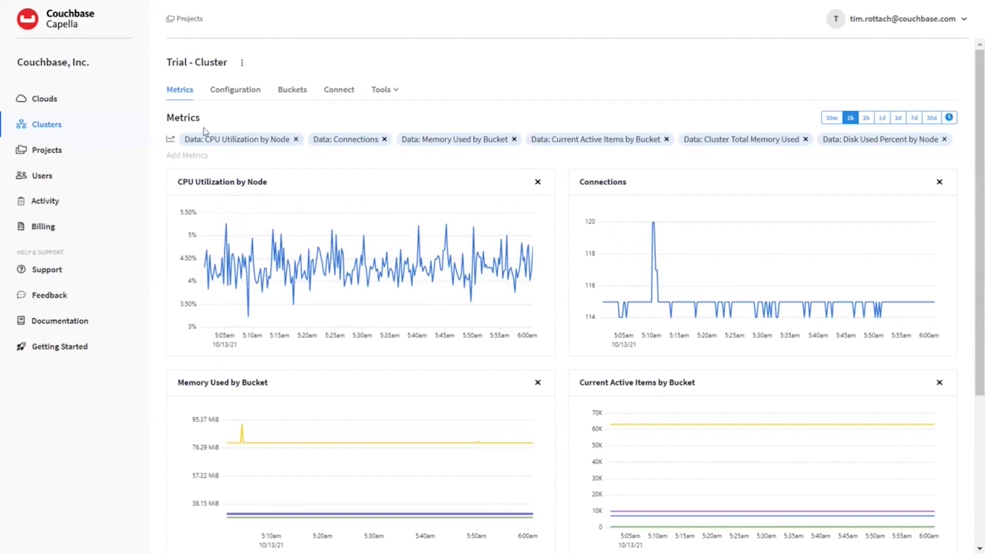
- Review the Trial - Cluster's plan and configuration, then its four buckets
click(231, 89)
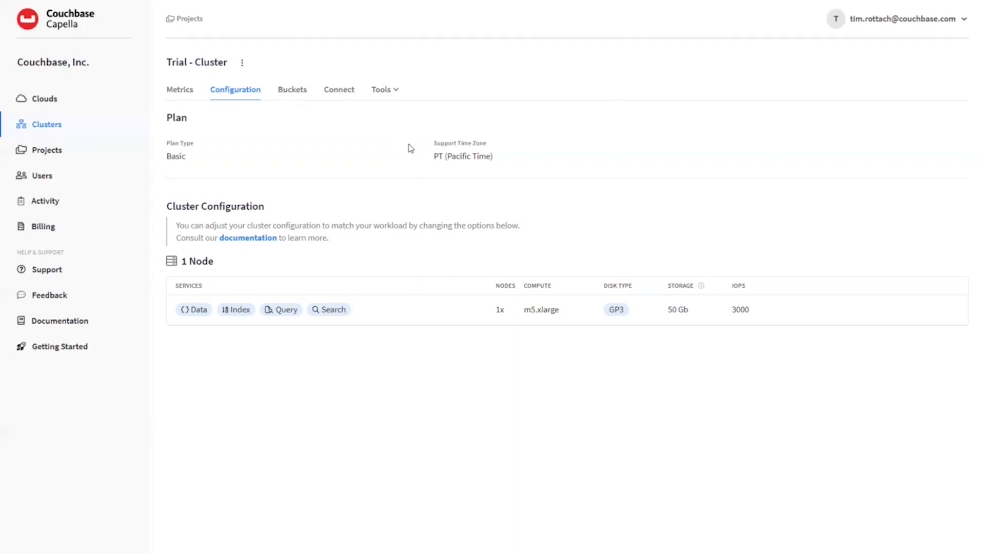
click(294, 92)
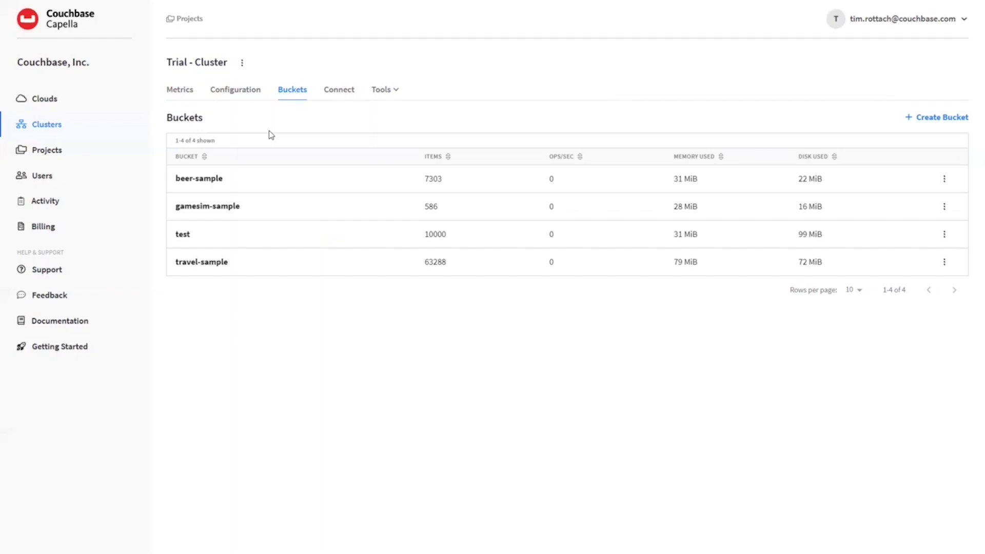
- Open the document browser on the travel-sample bucket
click(387, 89)
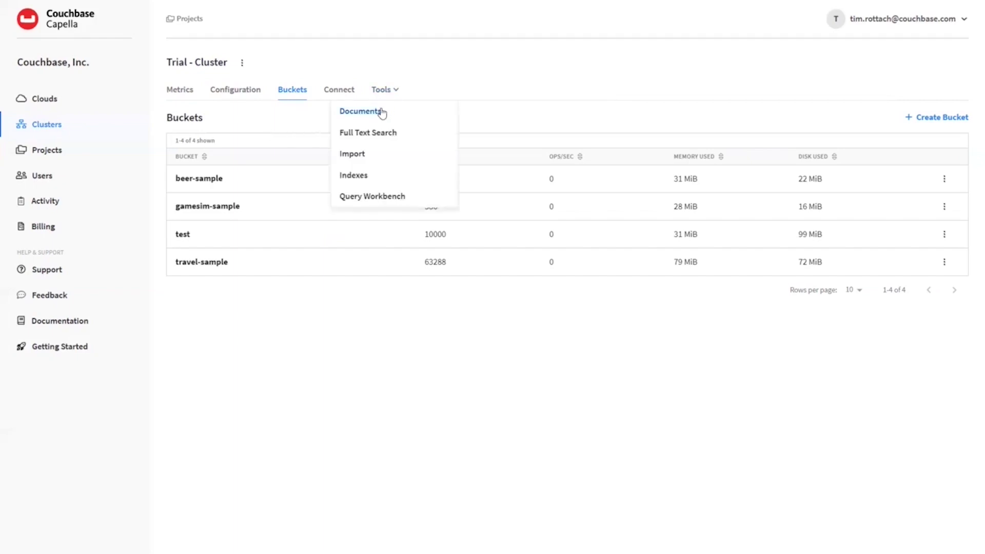
click(383, 113)
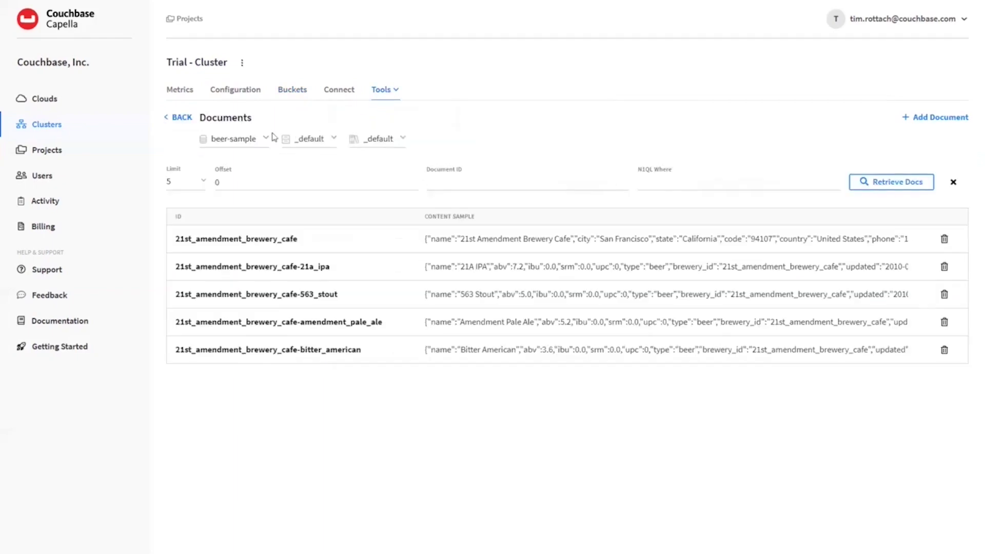
click(266, 139)
click(239, 225)
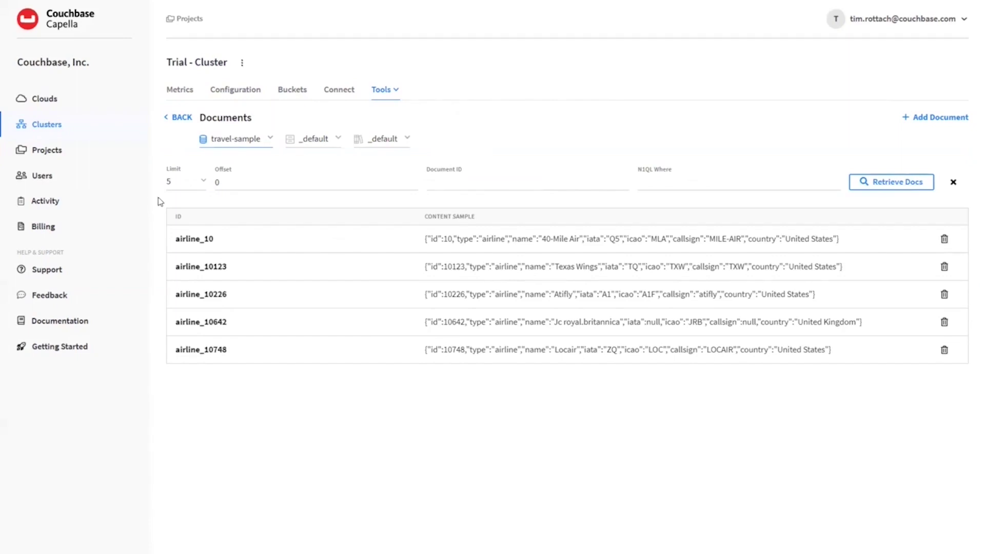
- Pick the inventory scope and hotel collection, then open document hotel_10025
click(337, 140)
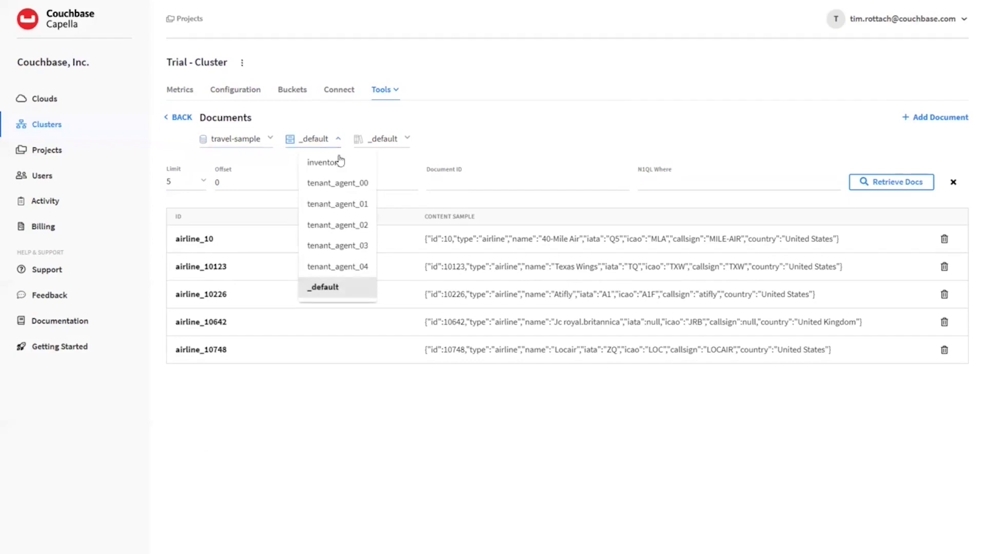
click(323, 162)
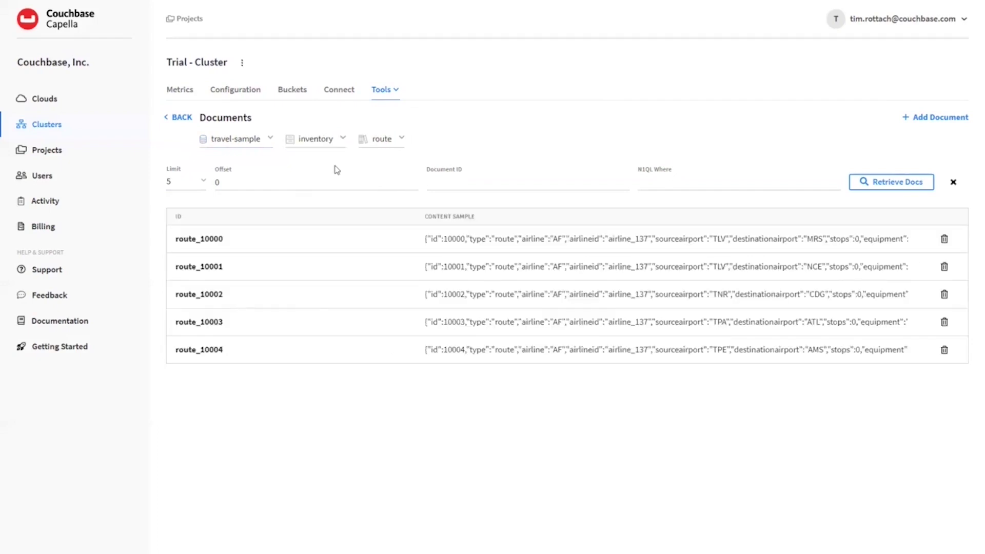
click(403, 138)
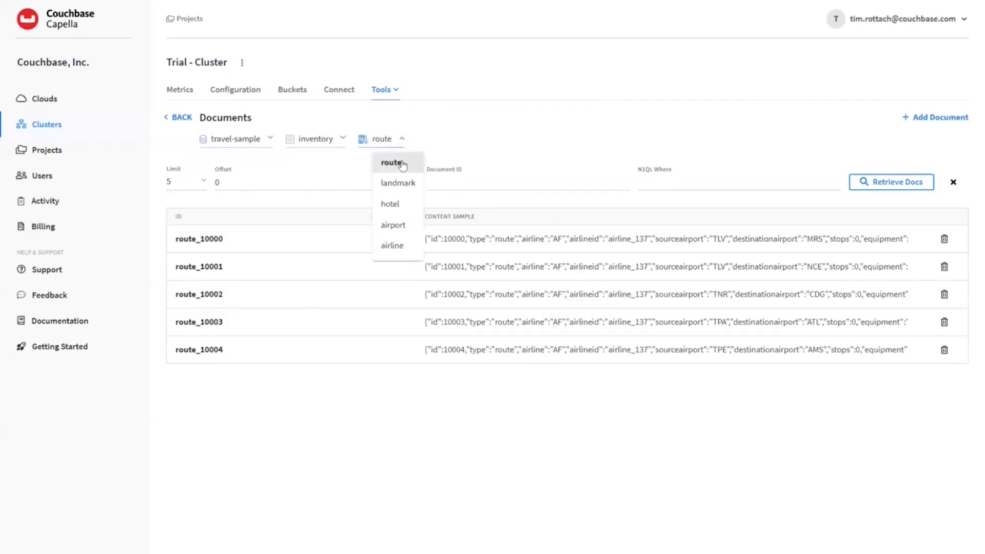
click(390, 204)
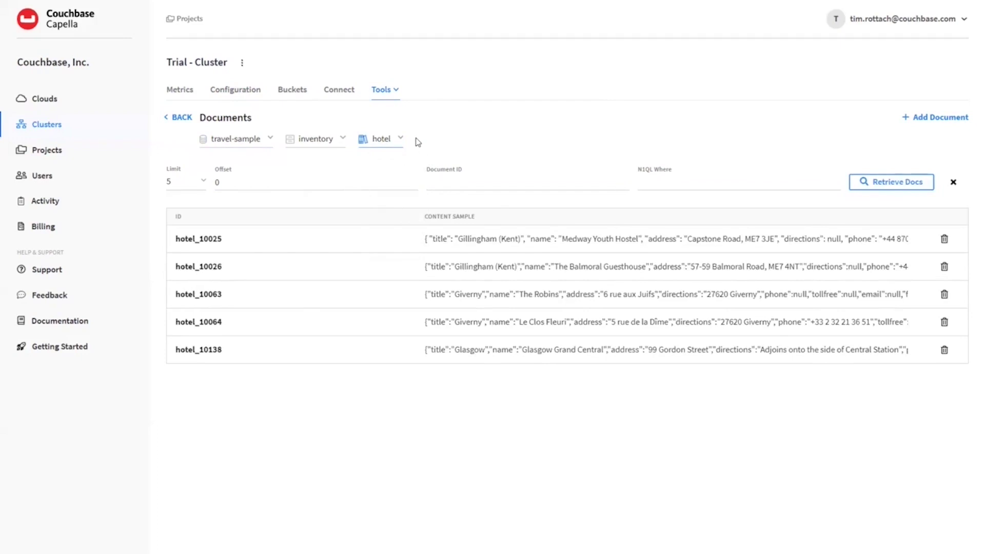
click(211, 240)
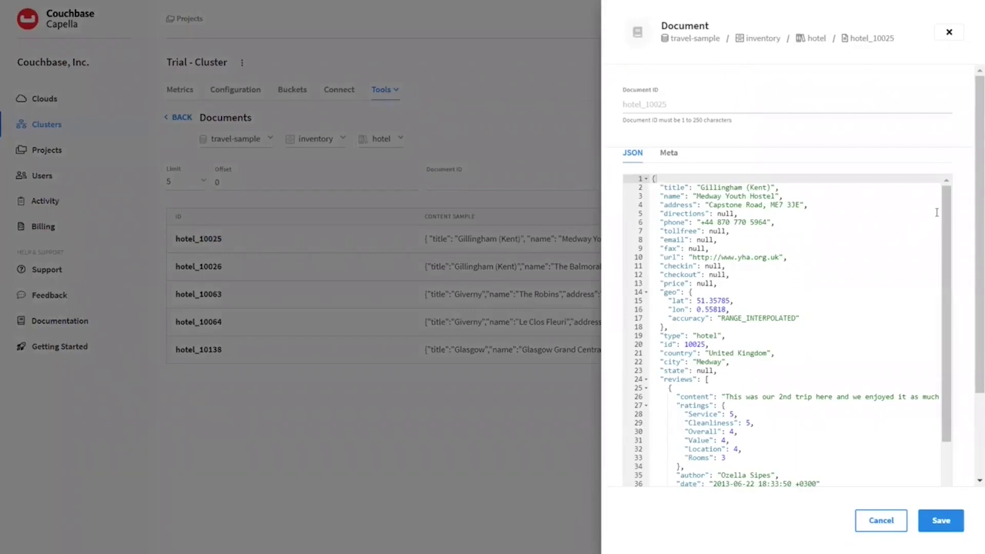
mouse_move(944, 204)
mouse_down()
mouse_move(948, 260)
mouse_move(948, 183)
mouse_up()
click(881, 521)
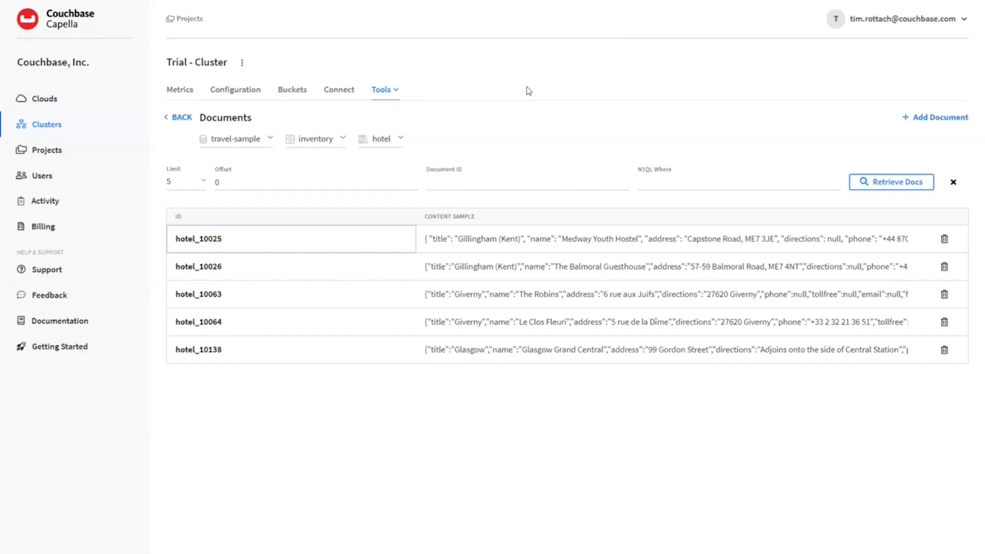
click(396, 90)
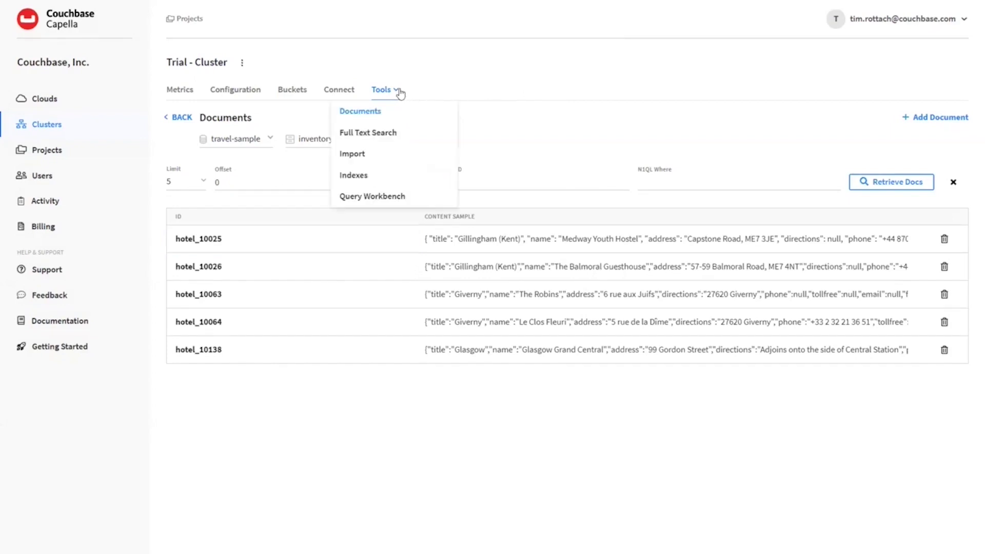
- Paste and run the California hotels query in the Query Workbench
click(364, 197)
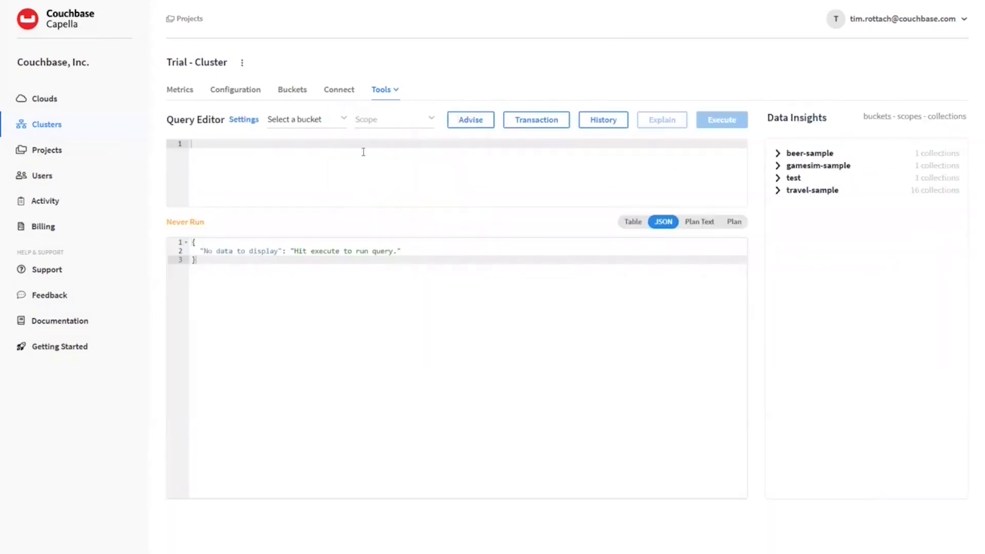
text(SELECT state,city FROM `travel-sample` WHERE type = "hotel" AND state = "California";)
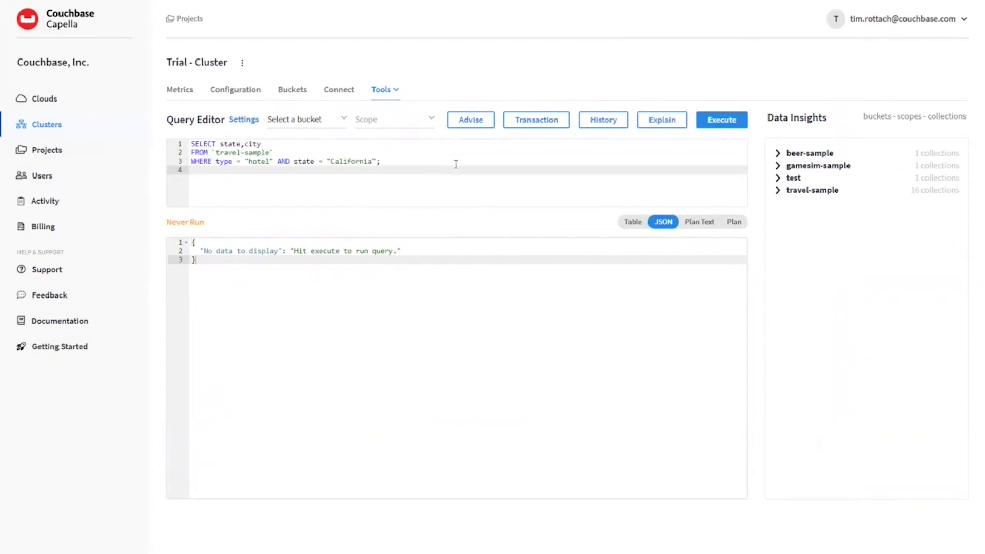
click(721, 120)
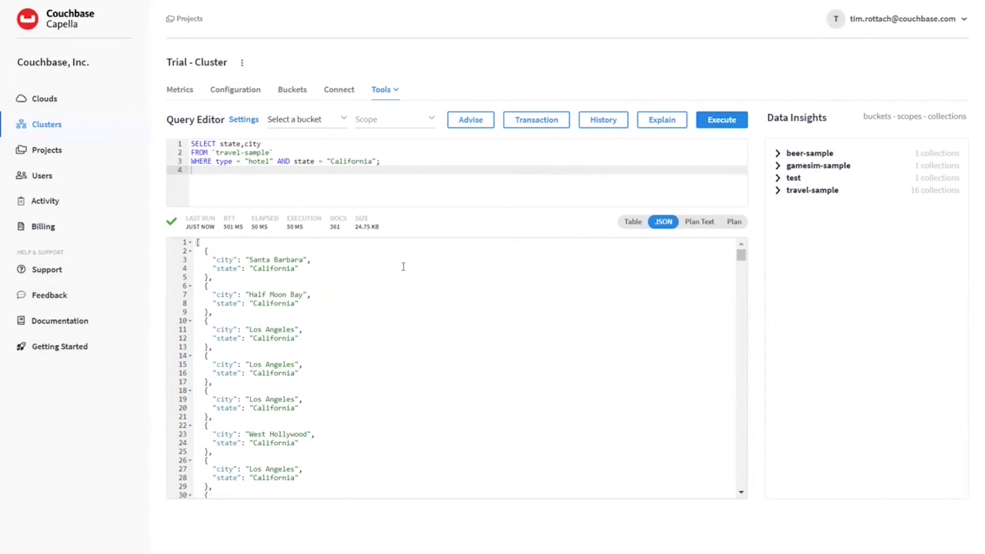
- Inspect the query's execution plan, zooming and panning to IndexScan3 and Authorize
click(735, 222)
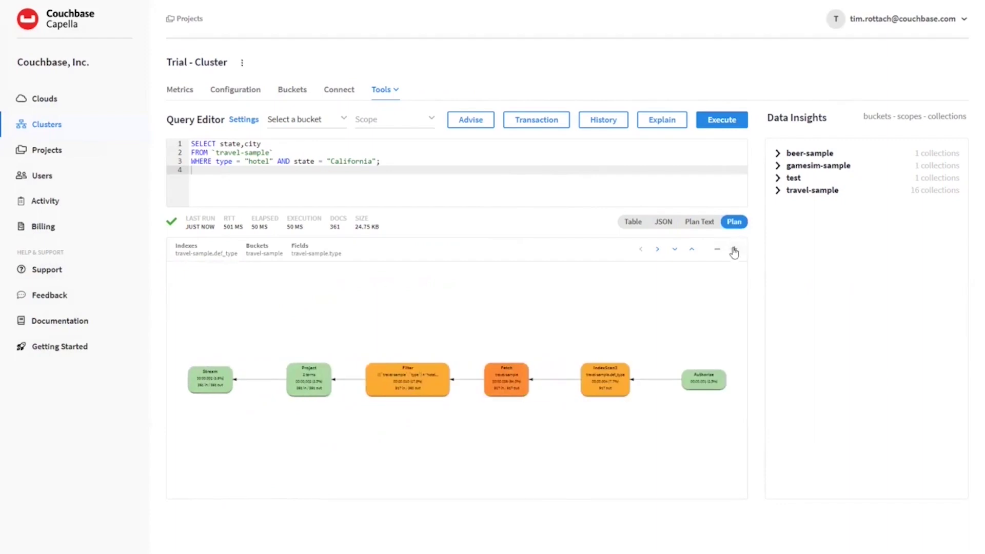
click(734, 249)
mouse_move(681, 336)
mouse_down()
mouse_move(375, 339)
mouse_move(650, 328)
mouse_up()
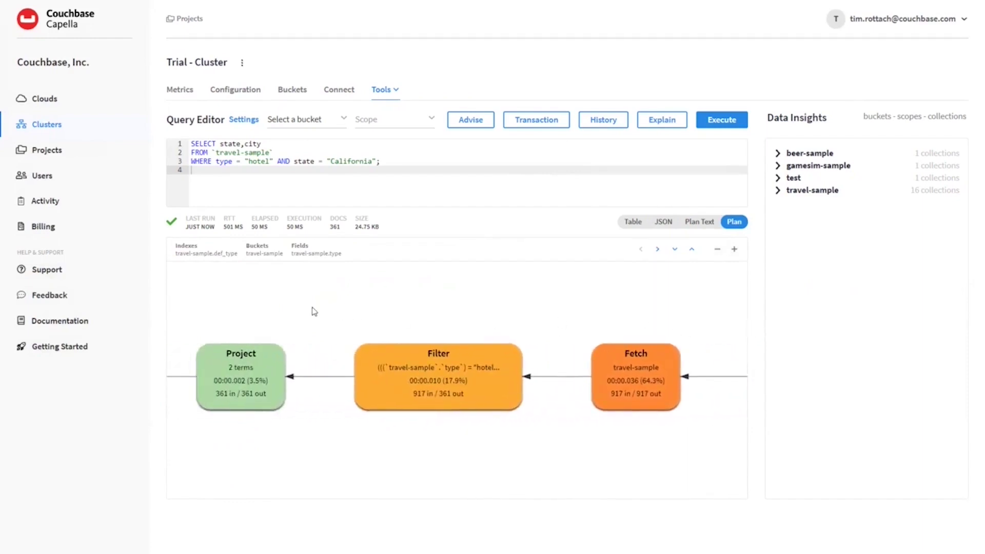
mouse_move(312, 312)
mouse_down()
mouse_move(572, 359)
mouse_move(303, 324)
mouse_up()
- Run the SFO route join query (185 docs), then zoom and pan its nine-step plan
click(716, 249)
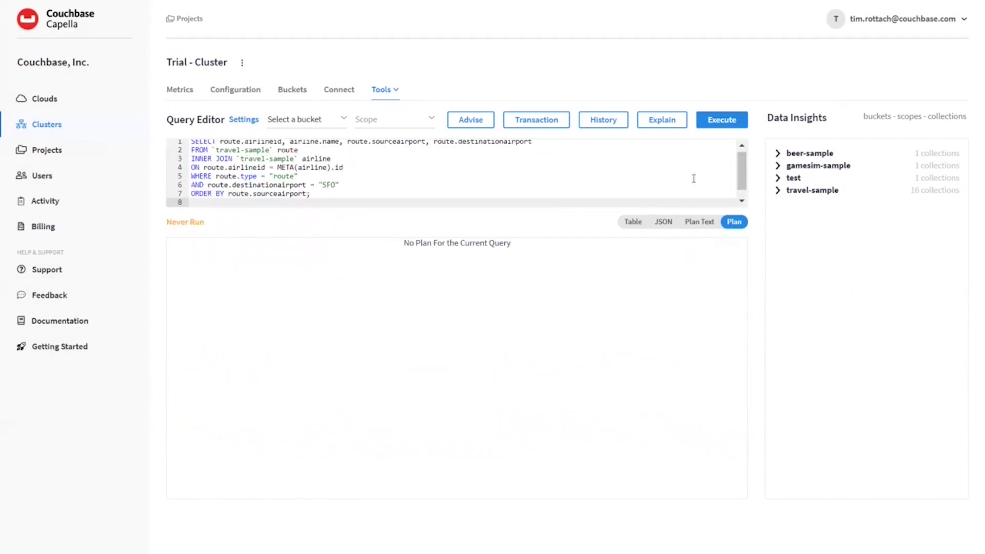
click(721, 119)
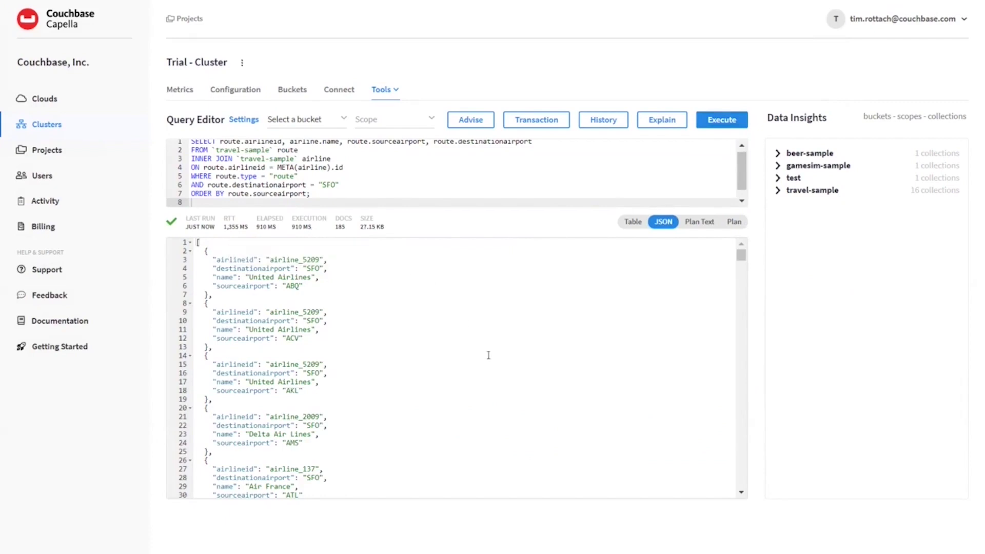
click(734, 221)
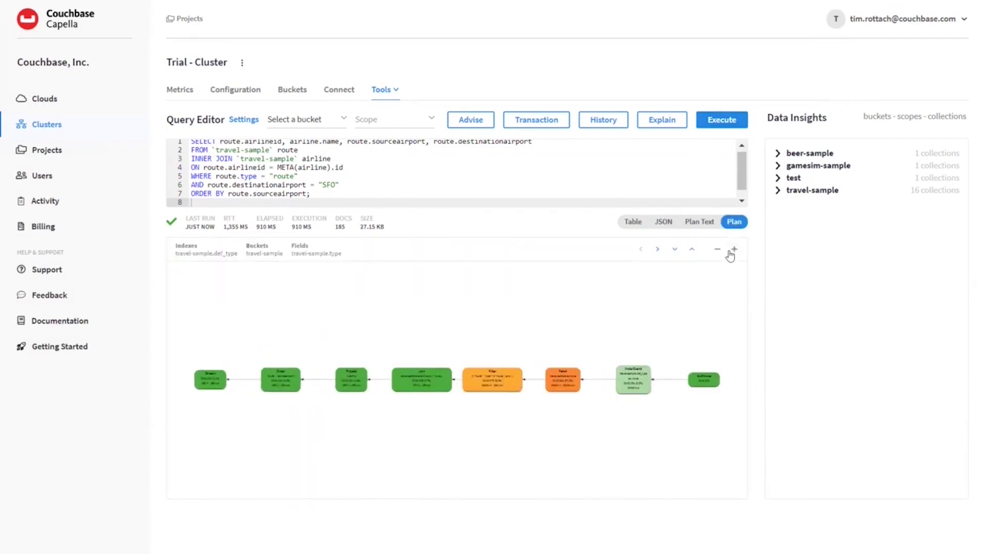
click(733, 250)
mouse_move(662, 340)
mouse_down()
mouse_move(262, 323)
mouse_move(787, 320)
mouse_up()
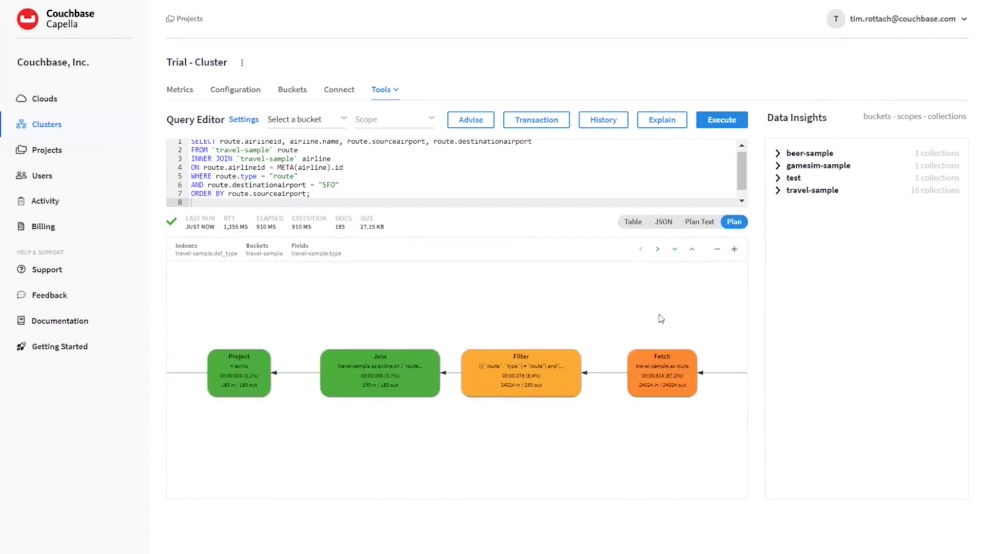
click(717, 250)
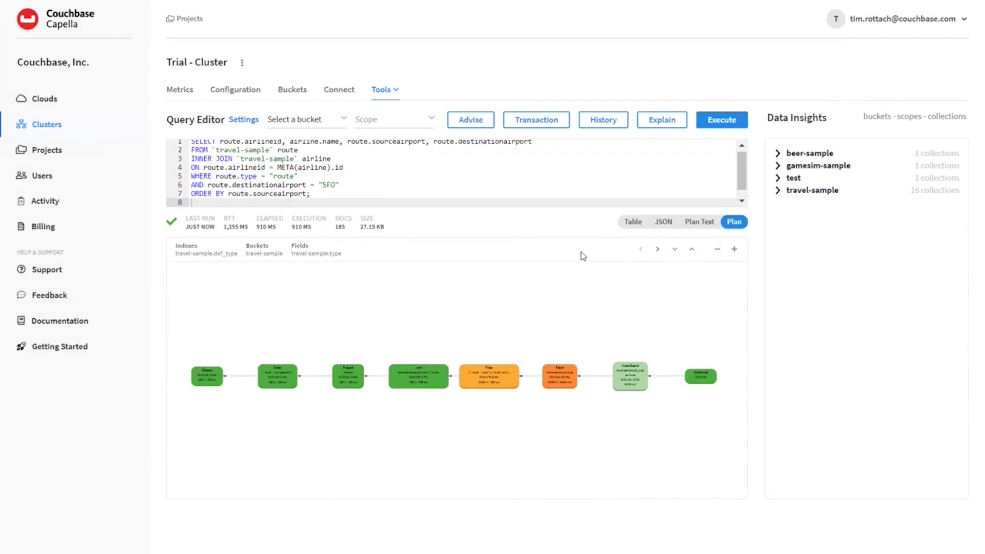
- Get index advice and paste the covering index statement over the route query
click(479, 126)
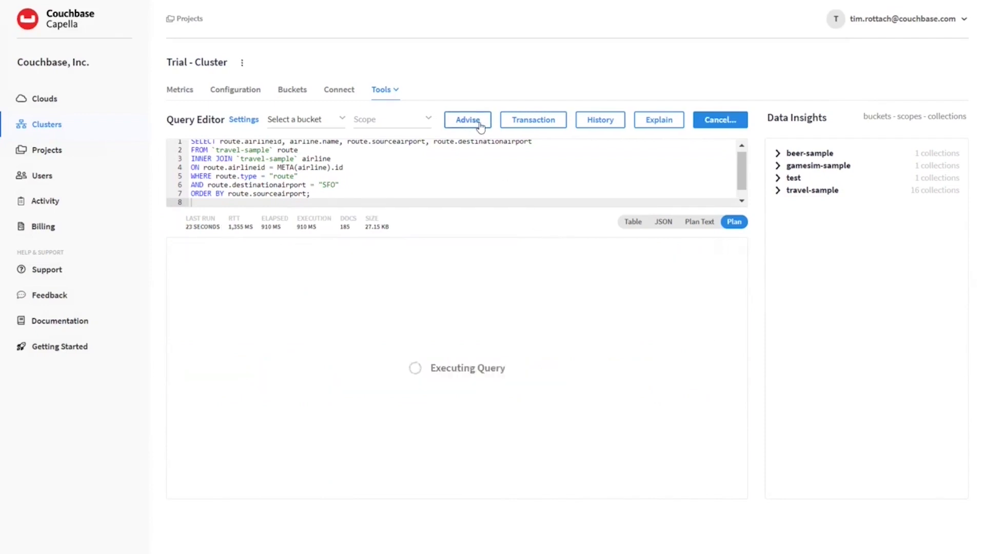
scroll(656, 348, down, 1)
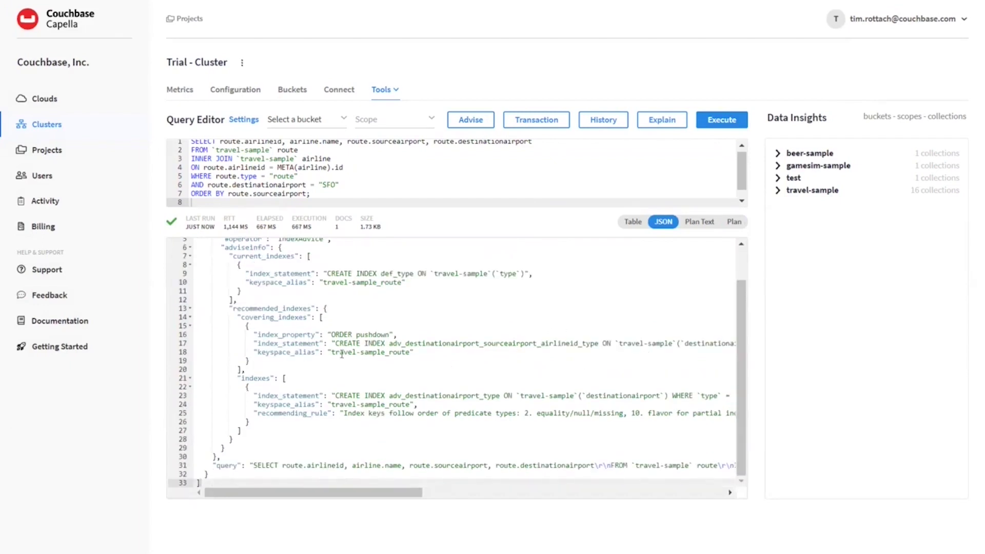
drag(335, 344, 724, 345)
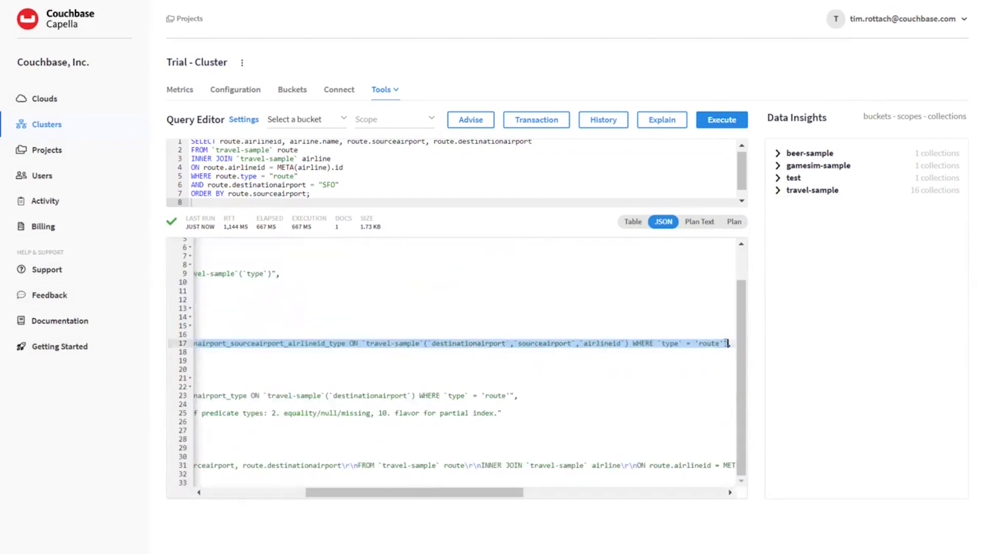
drag(324, 194, 177, 143)
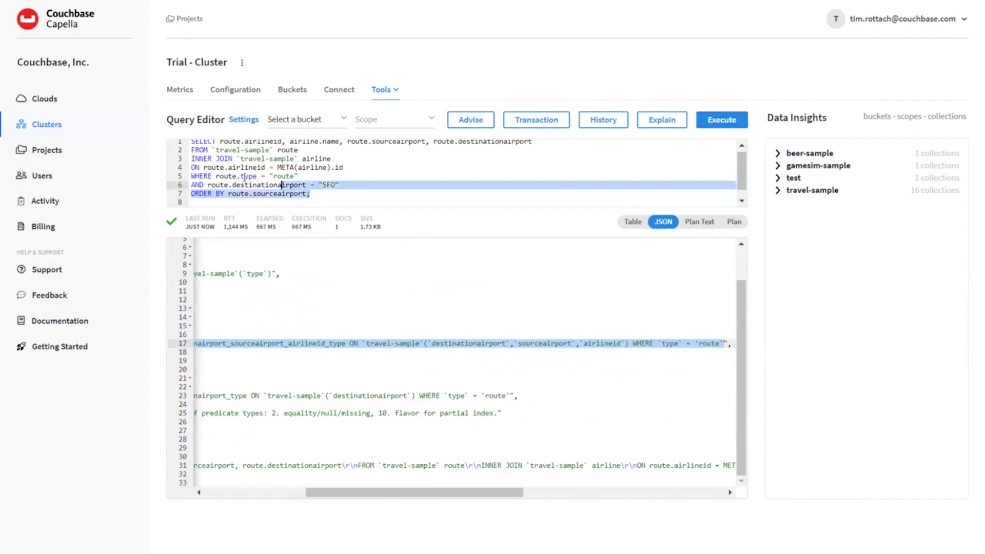
text(CREATE INDEX adv_destinationairport_sourceairport_airlineid_type ON `travel-sample`(`destinationairport`,`sourceairport`,`airlineid`) WHERE `type` = 'route')
- Run the CREATE INDEX statement, then reload the SFO route query from history
drag(462, 202, 236, 201)
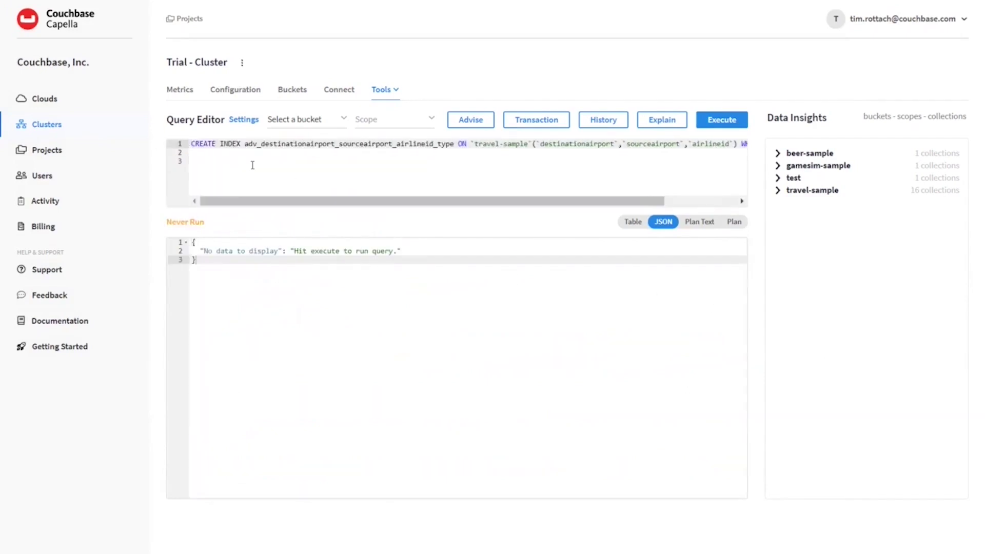
click(722, 120)
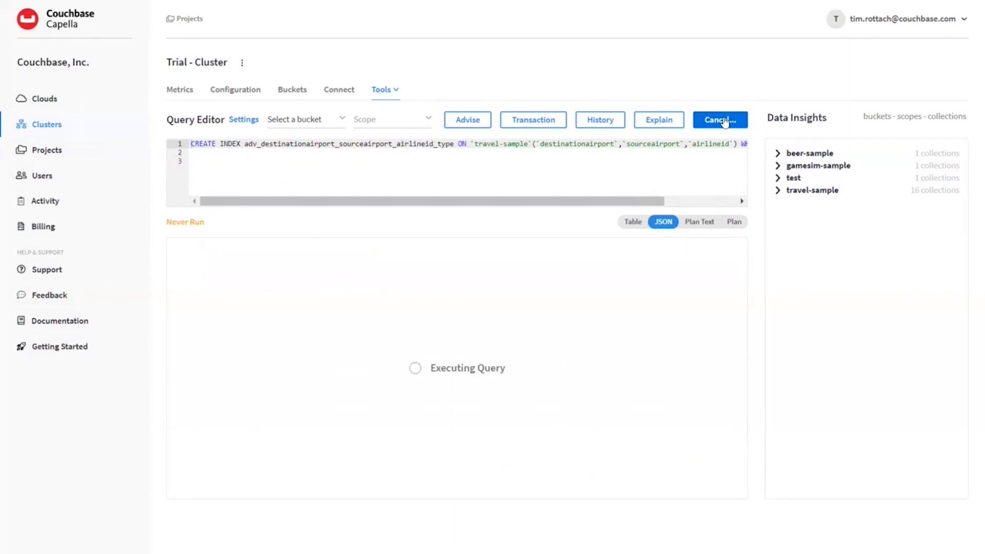
click(600, 120)
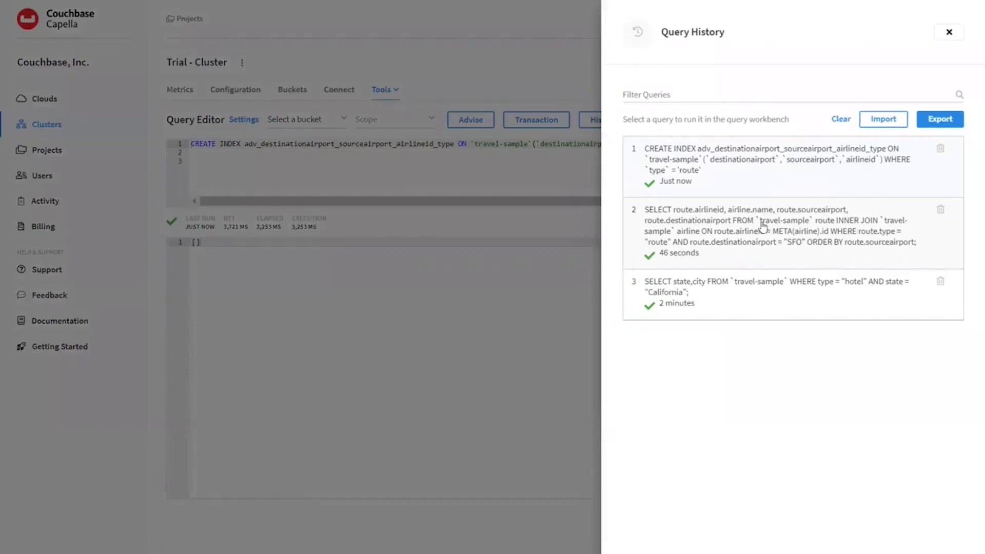
click(763, 225)
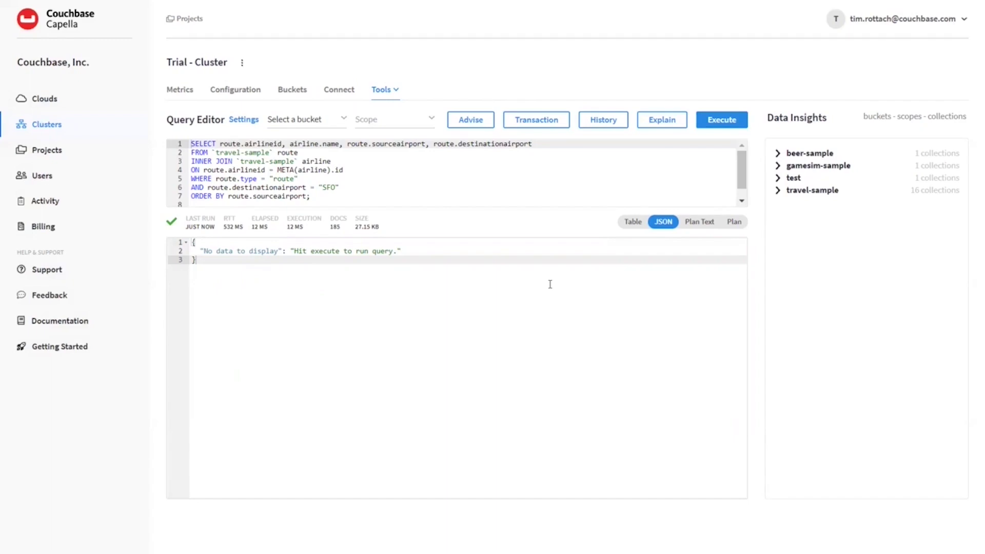
- Bring up the cluster's Tools dropdown
click(393, 91)
- Search the travel-sample description full-text index for 'free Wifi', returning 80 hotels
click(374, 133)
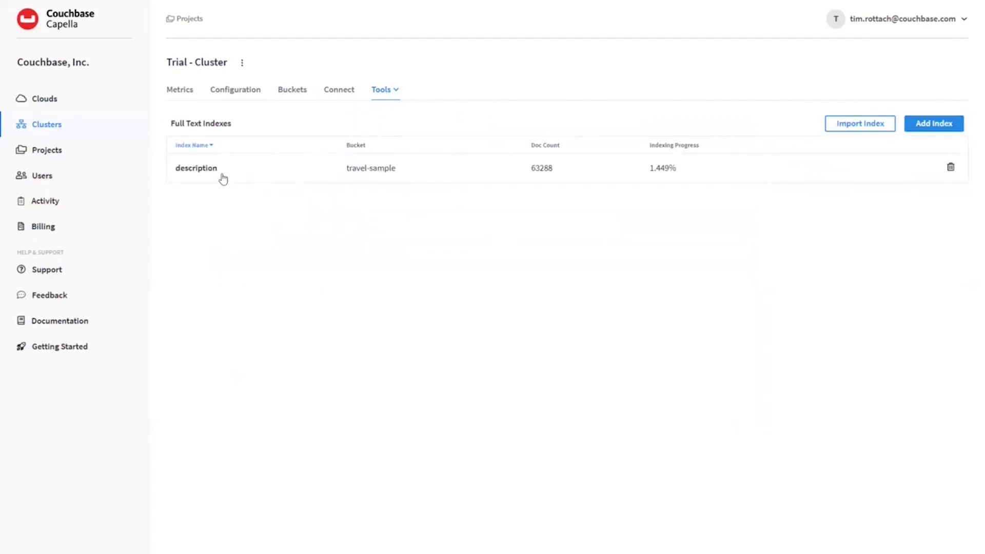
click(196, 168)
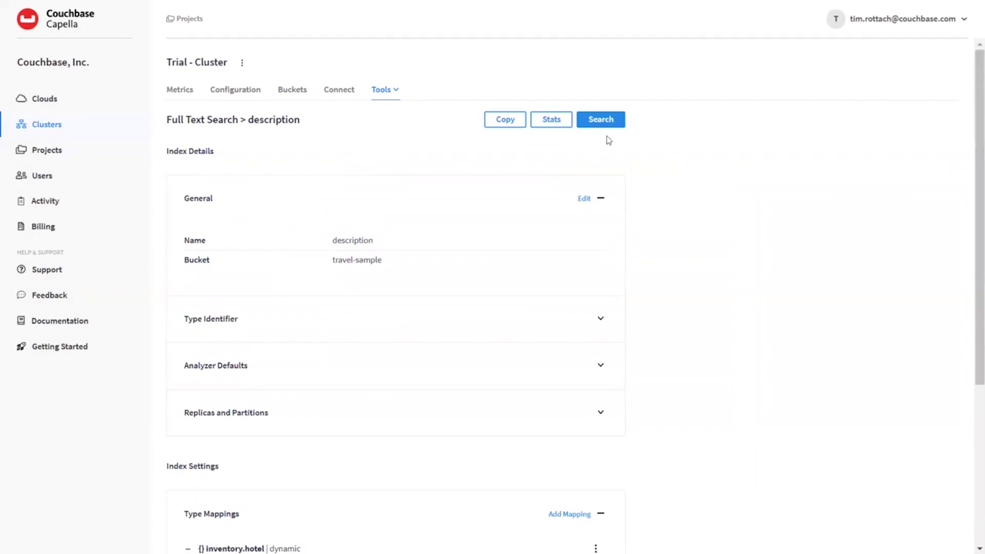
click(601, 119)
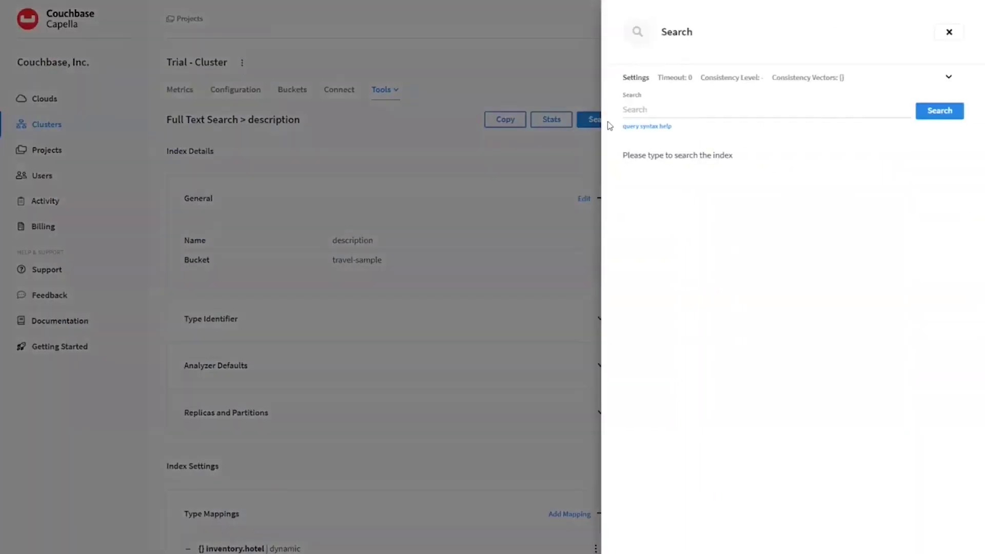
click(766, 109)
text("free)
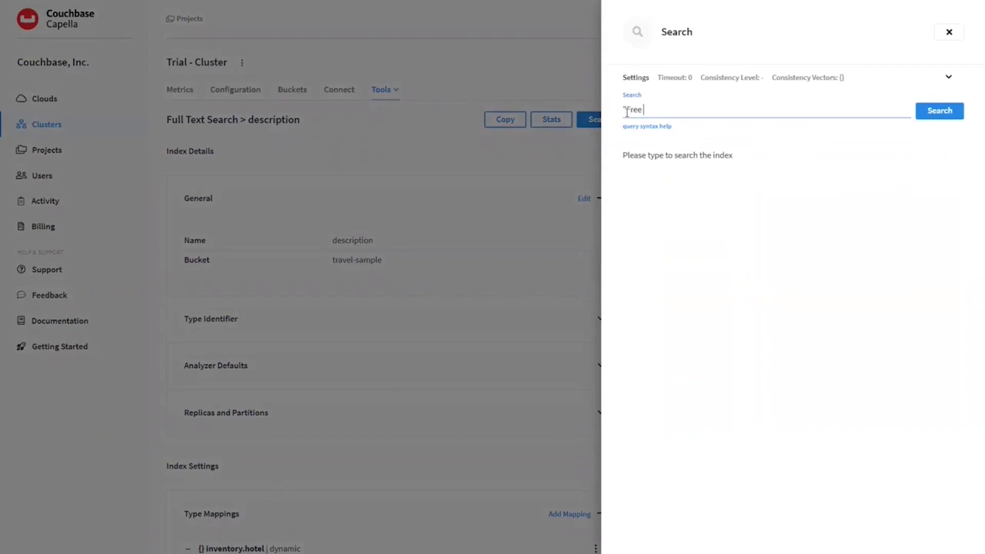
text( Wifi")
key(Return)
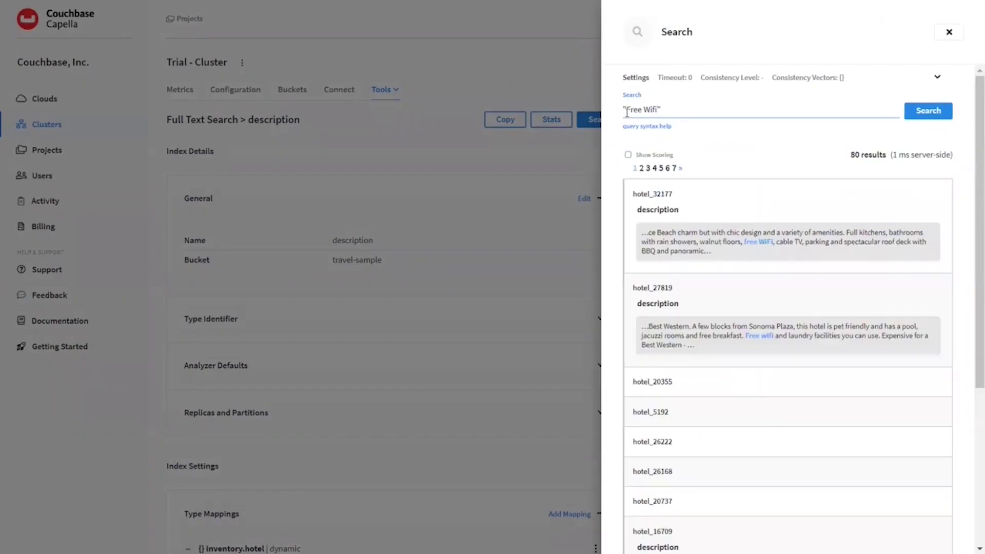